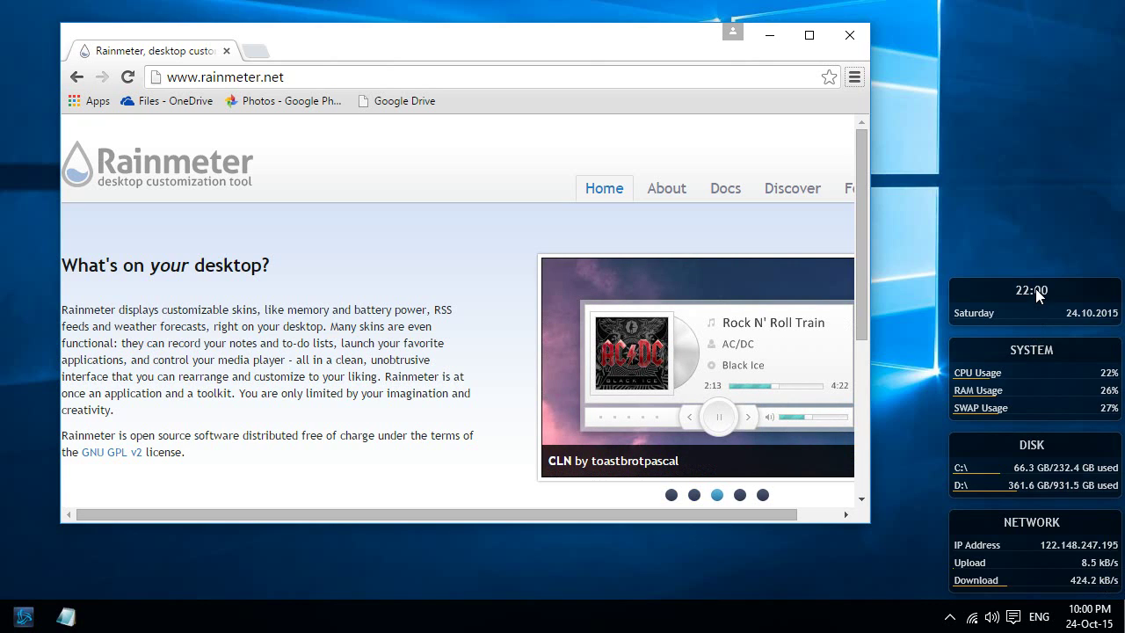
{"action": "left_click", "coordinate": [226, 77]}
Scroll rainmeter.net down to the Download, News and Help panels, and reveal hidden tray icons
{"action": "double_click", "coordinate": [289, 72]}
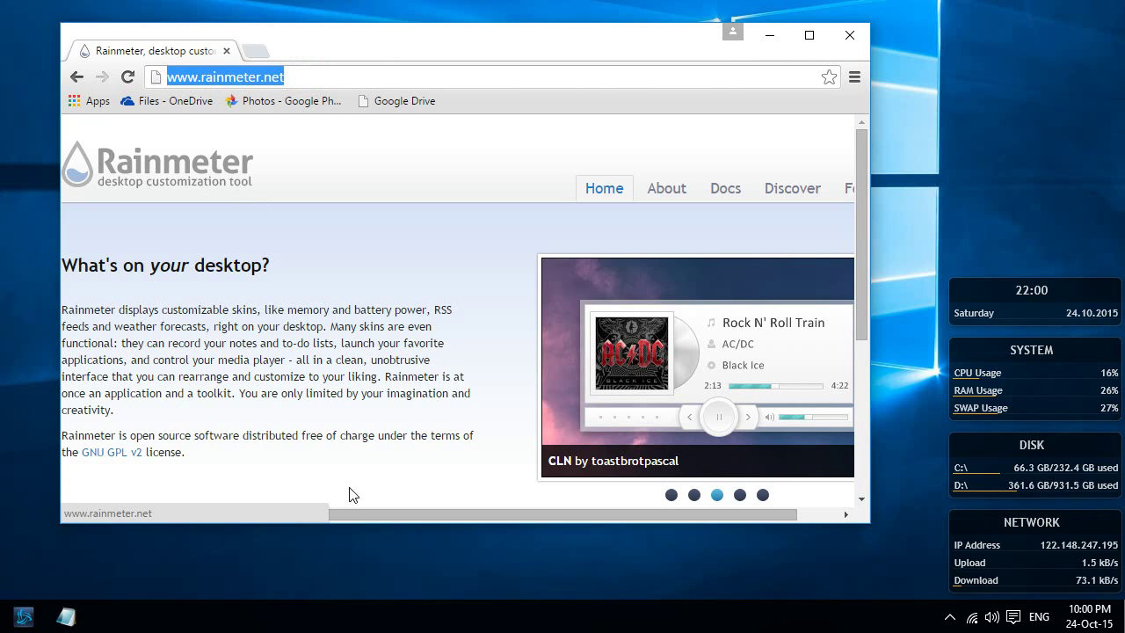
{"action": "left_click_drag", "start_coordinate": [354, 516], "coordinate": [454, 518]}
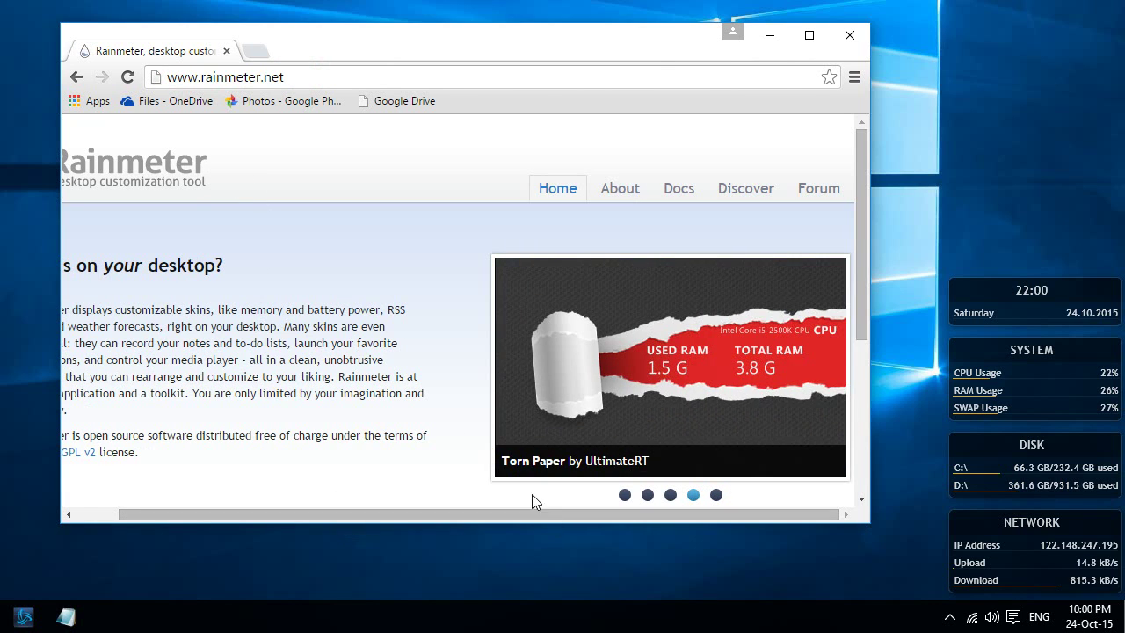
{"action": "scroll", "coordinate": [532, 495], "scroll_direction": "down", "scroll_amount": 3}
{"action": "left_click_drag", "start_coordinate": [385, 508], "coordinate": [322, 510]}
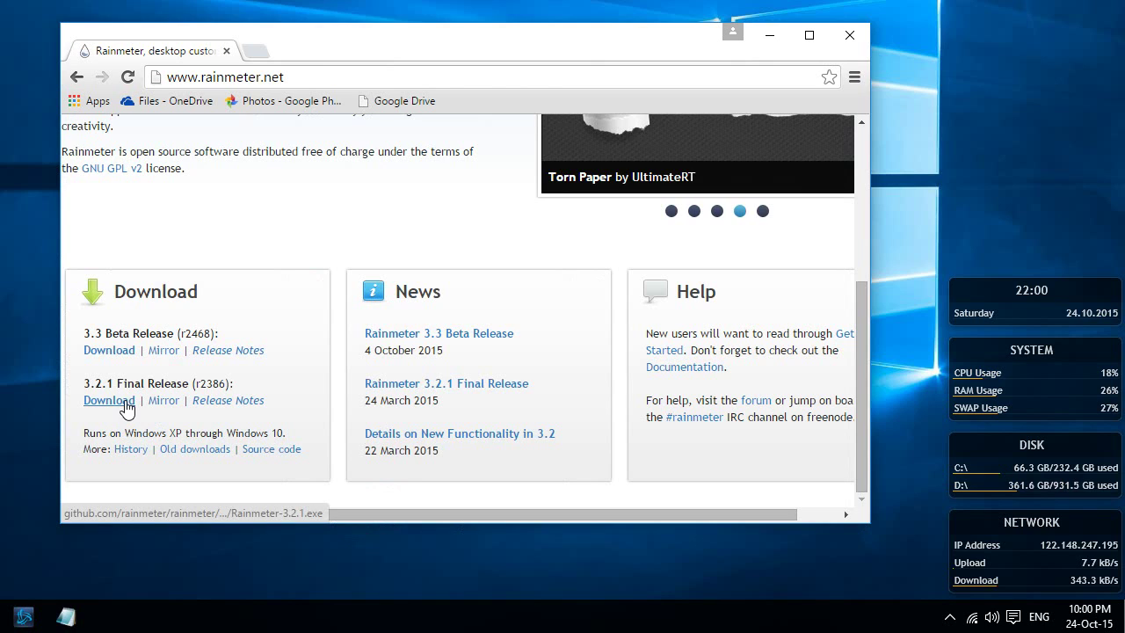
{"action": "left_click", "coordinate": [950, 617]}
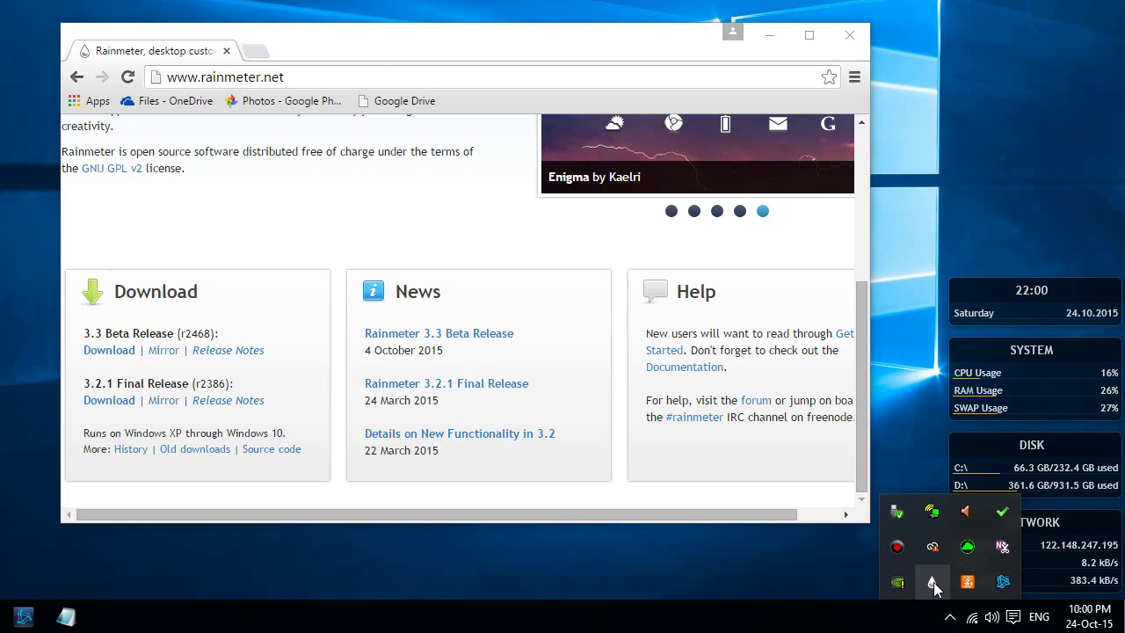
Load the illustro Google.ini search skin from the Rainmeter tray menu's Skins list
{"action": "right_click", "coordinate": [933, 586]}
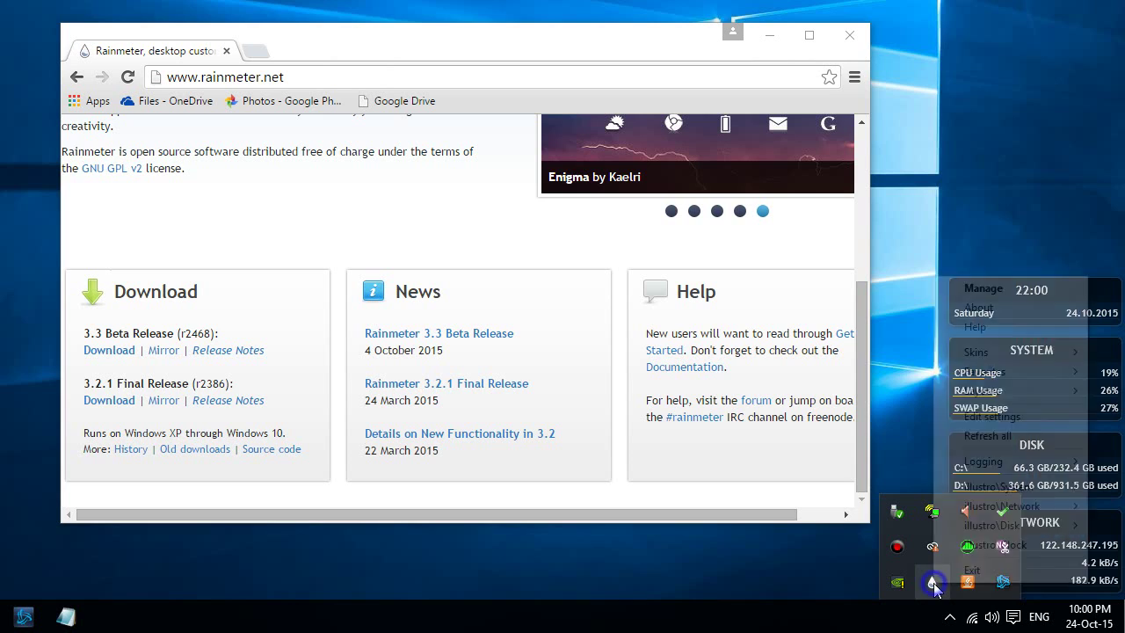
{"action": "mouse_move", "coordinate": [983, 357]}
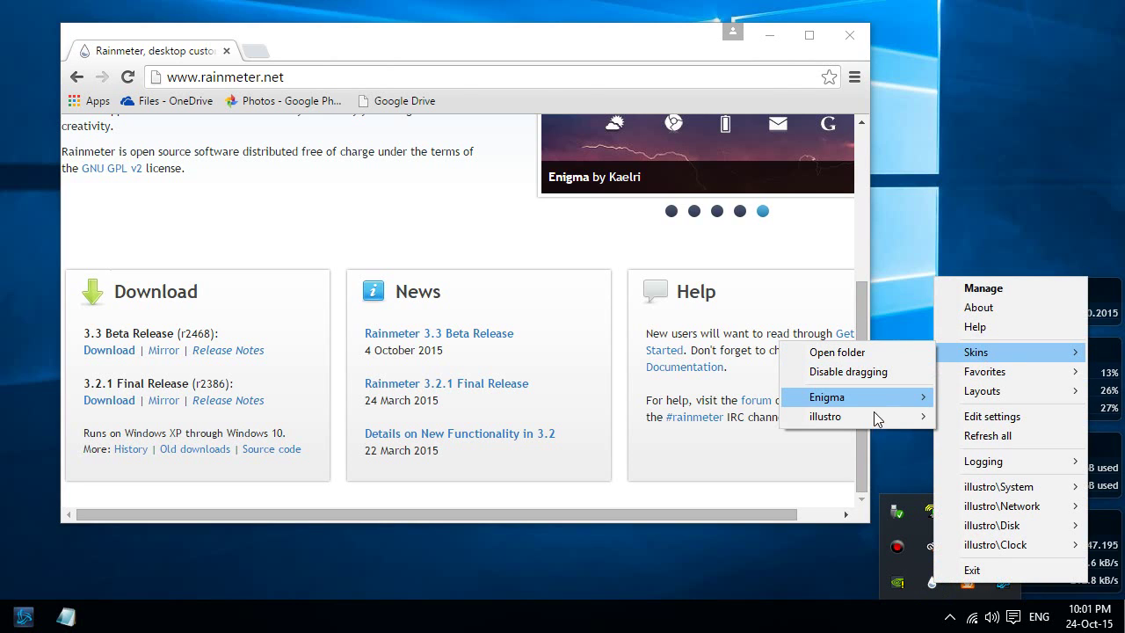
{"action": "mouse_move", "coordinate": [824, 418]}
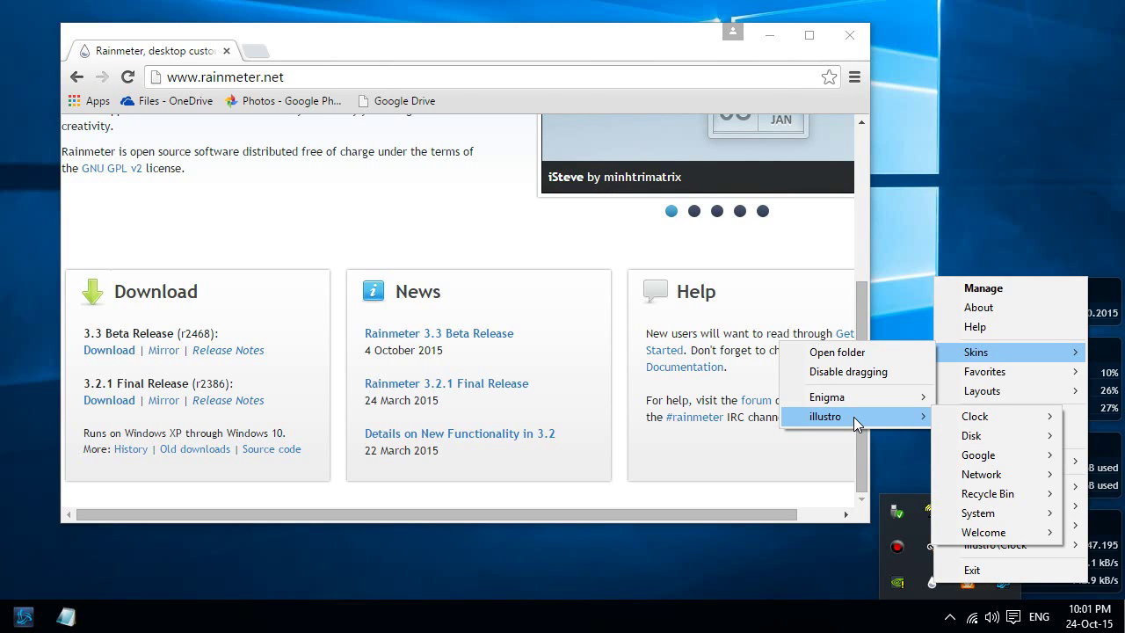
{"action": "mouse_move", "coordinate": [990, 428]}
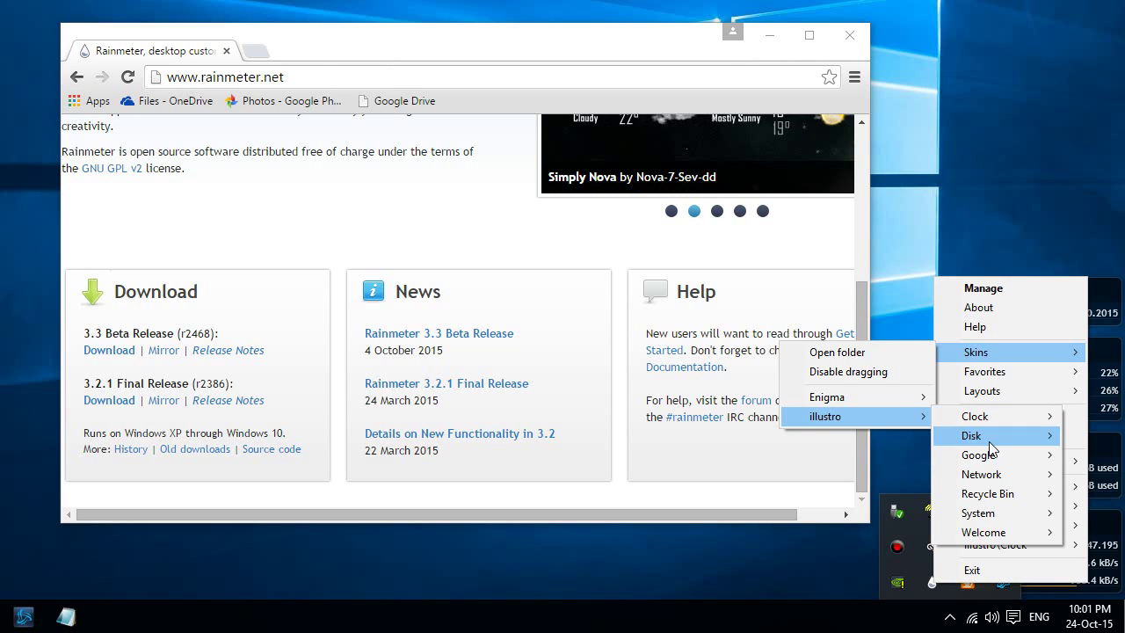
{"action": "mouse_move", "coordinate": [990, 460]}
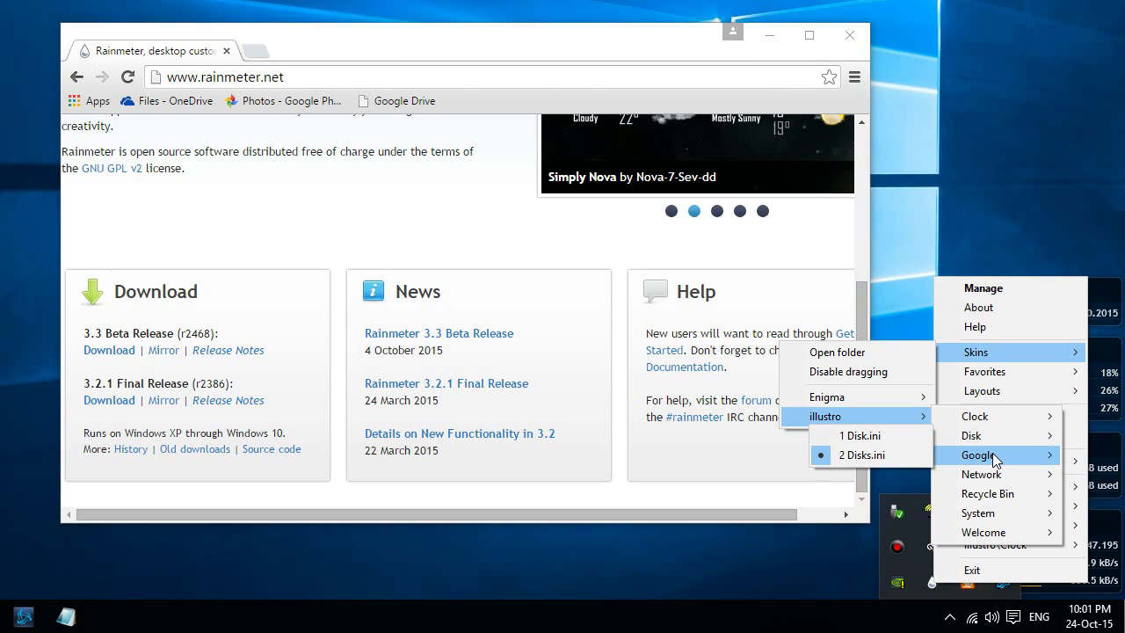
{"action": "mouse_move", "coordinate": [1037, 459]}
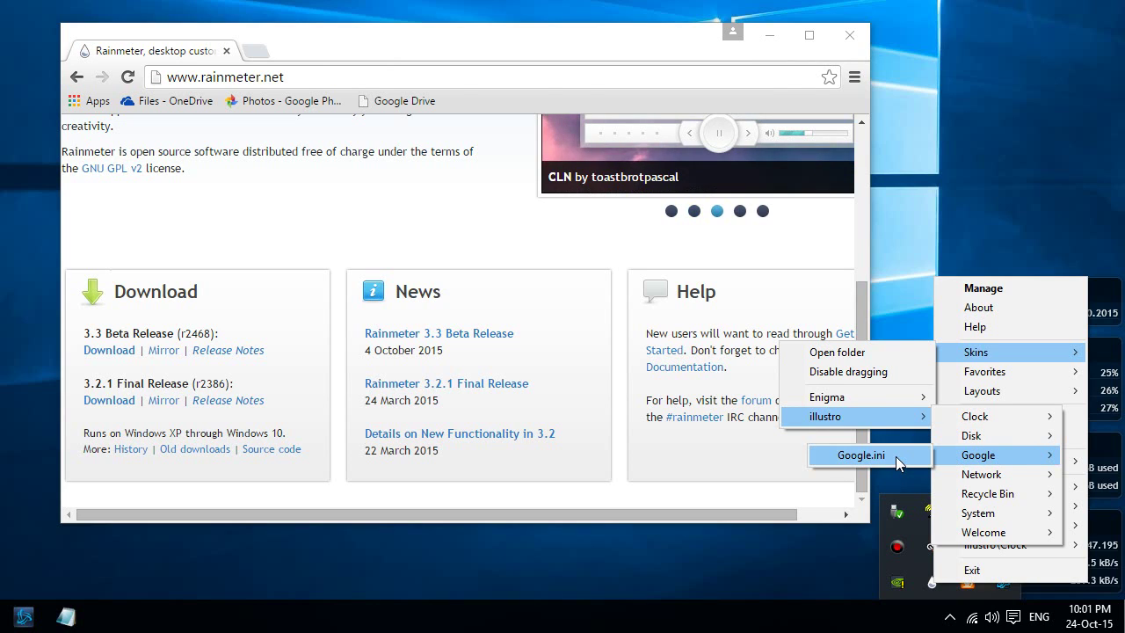
{"action": "left_click", "coordinate": [896, 456]}
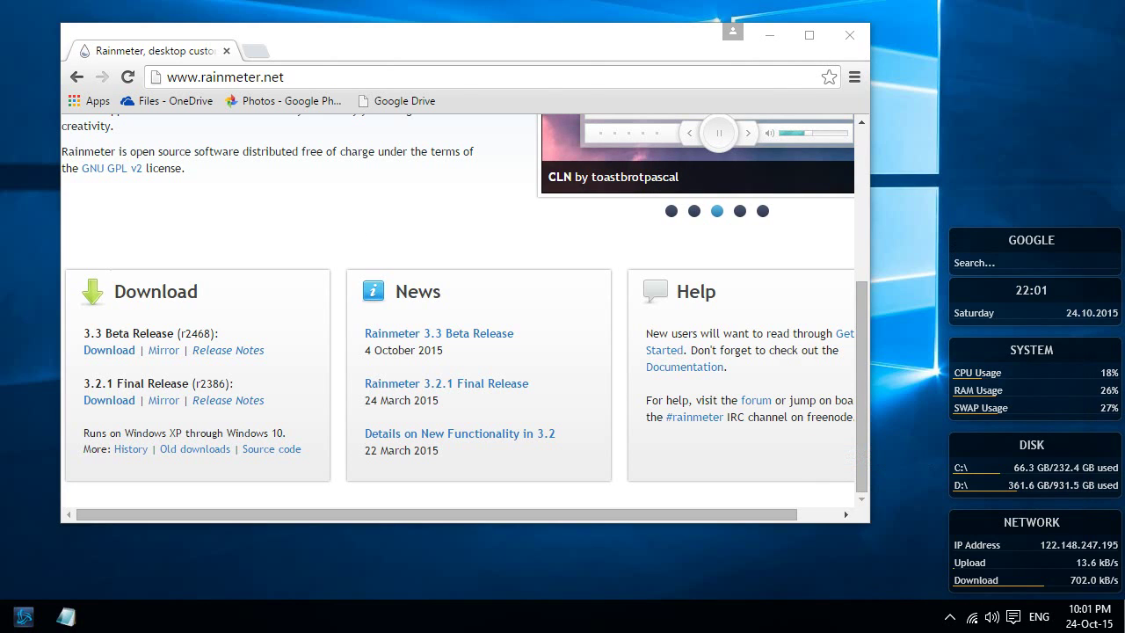
Unload the illustro Google search widget and bring up the illustro Clock widget's context menu
{"action": "left_click", "coordinate": [1029, 255]}
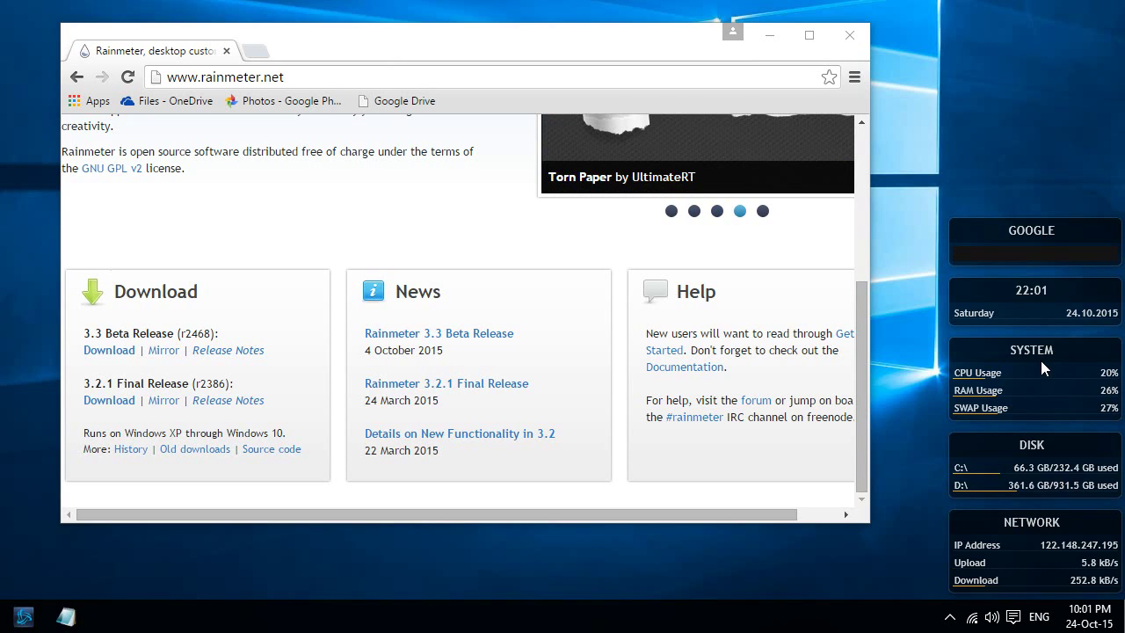
{"action": "left_click", "coordinate": [530, 76]}
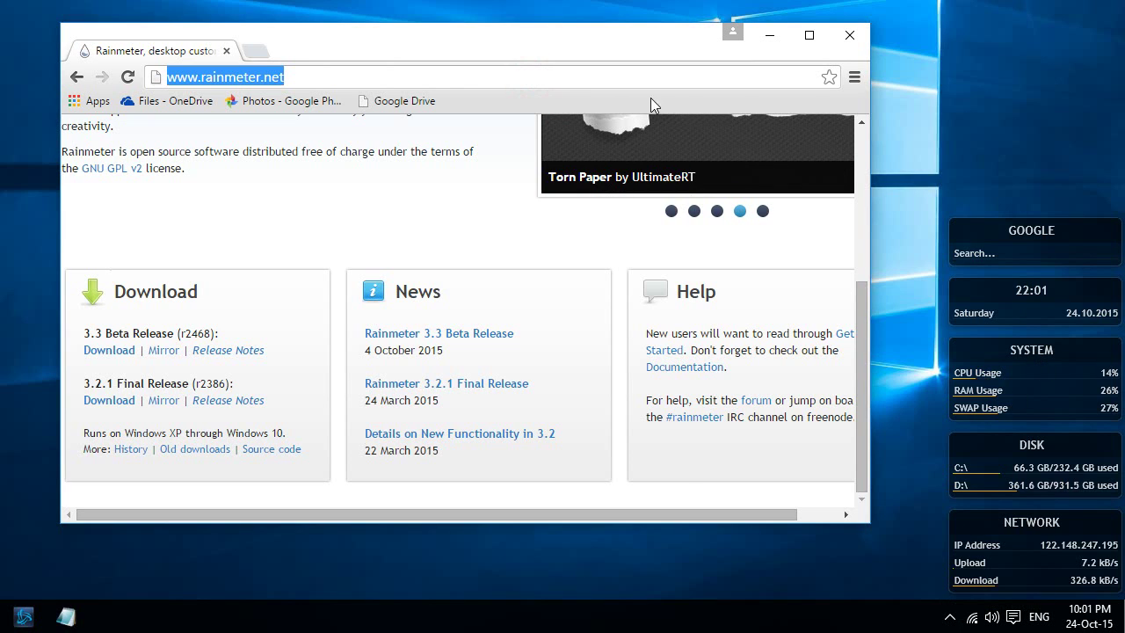
{"action": "right_click", "coordinate": [1040, 236]}
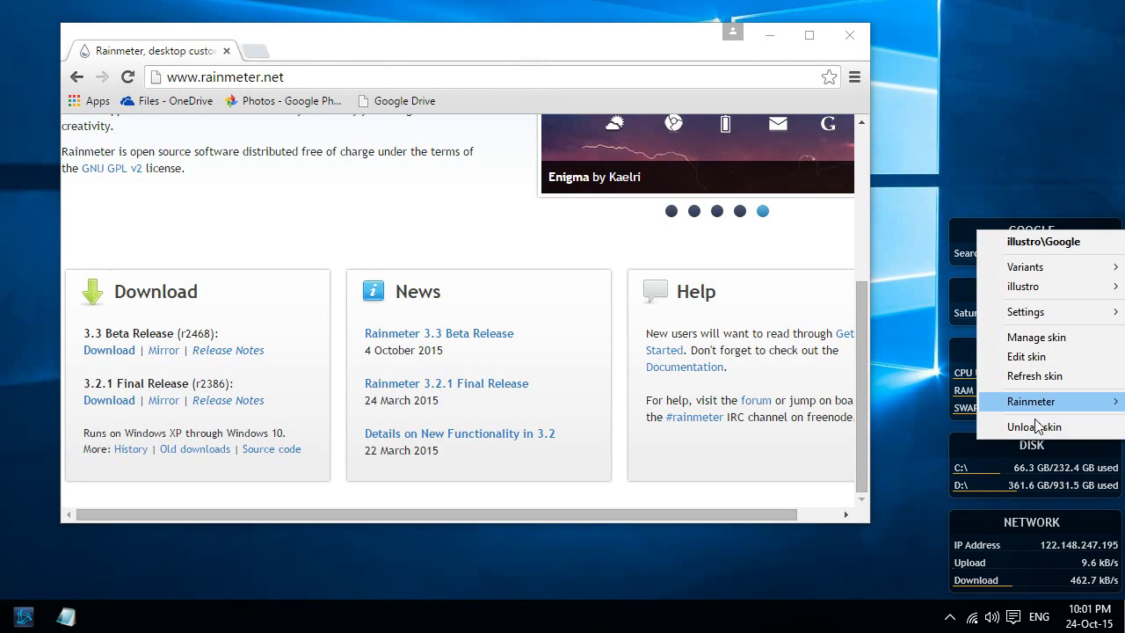
{"action": "left_click", "coordinate": [1035, 426]}
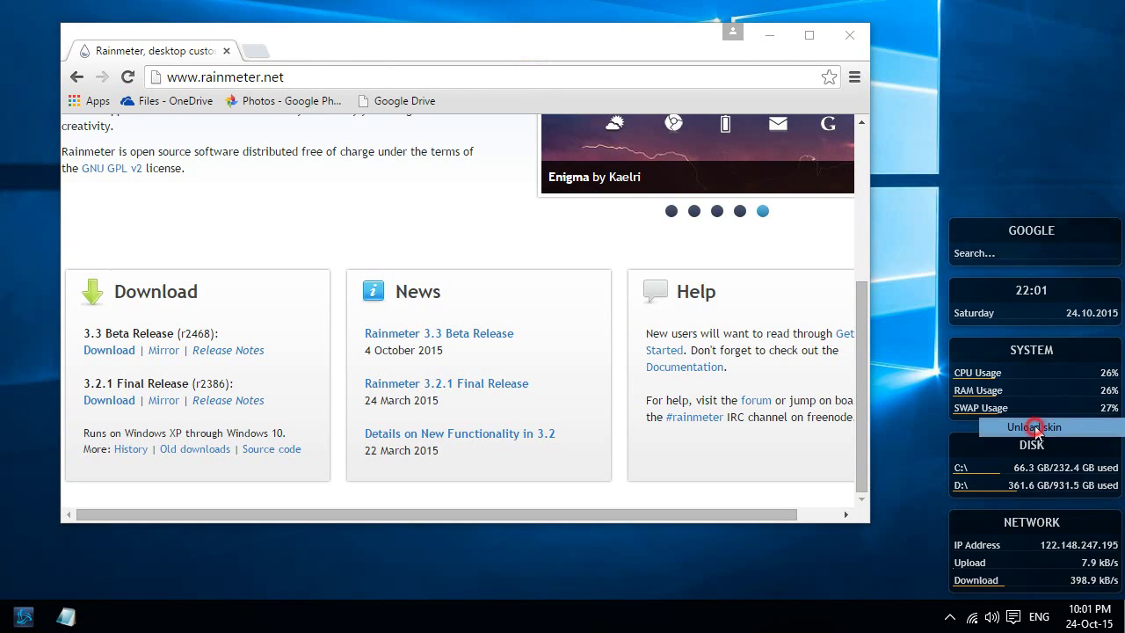
{"action": "right_click", "coordinate": [1027, 294]}
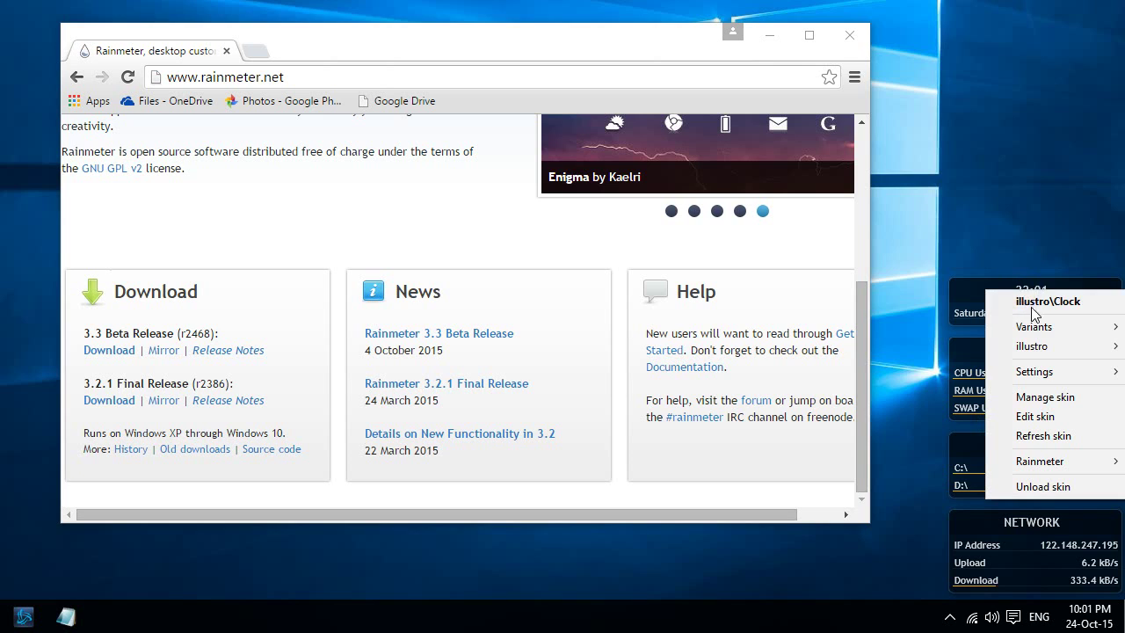
Open Clock.ini in Notepad, inspect its StringAlign CENTER setting, then close the file
{"action": "left_click", "coordinate": [1051, 419]}
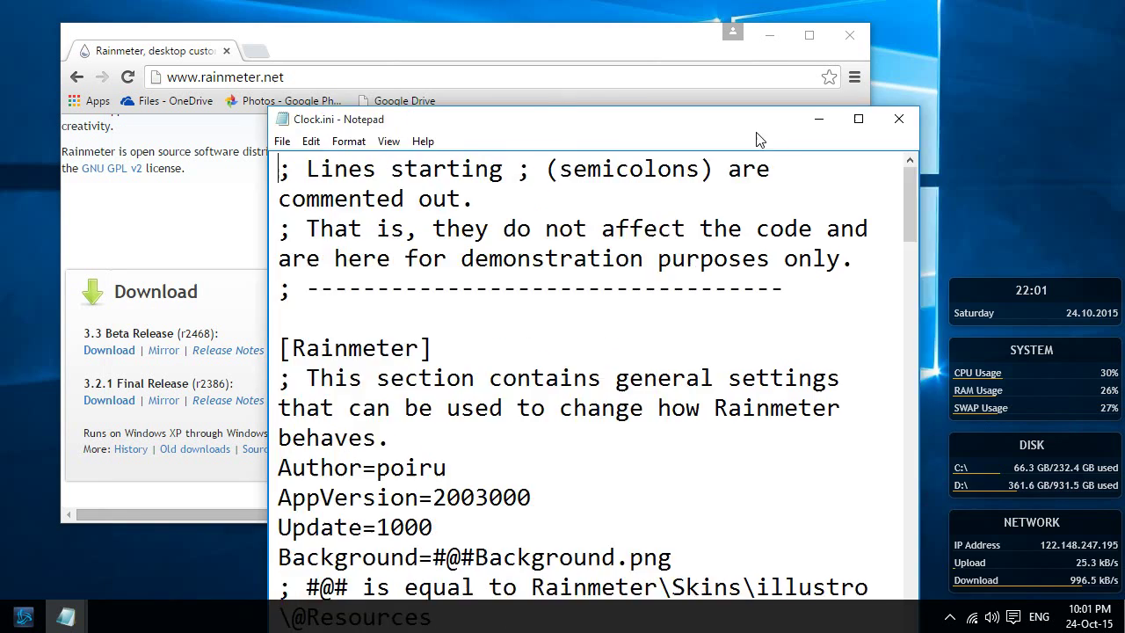
{"action": "left_click_drag", "start_coordinate": [725, 51], "coordinate": [863, 49]}
{"action": "scroll", "coordinate": [728, 351], "scroll_direction": "down", "scroll_amount": 14}
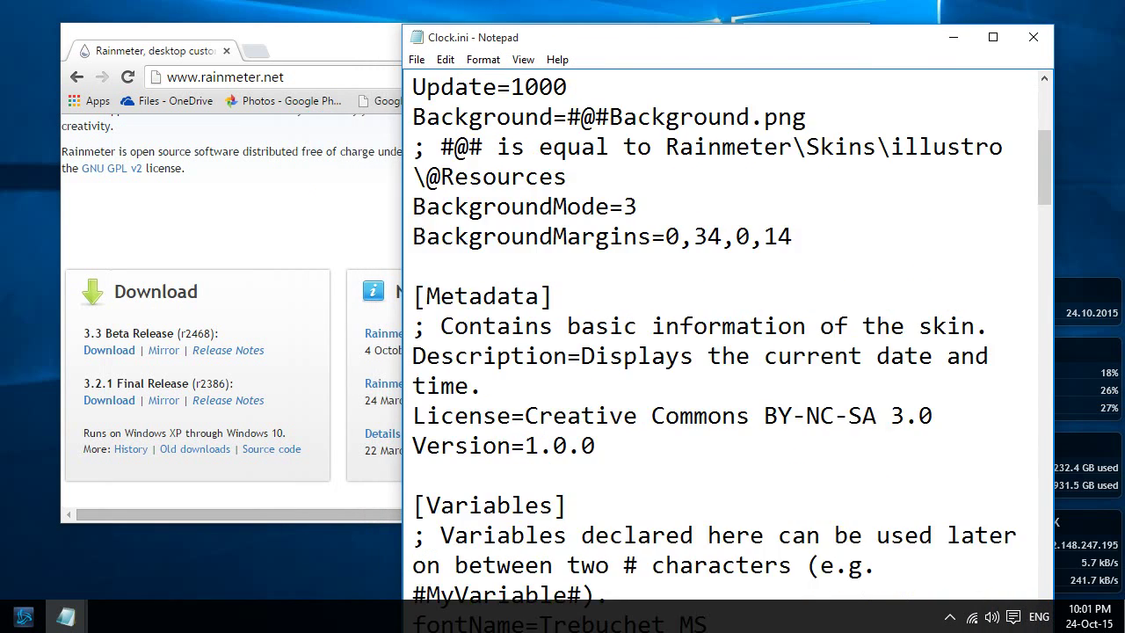
{"action": "scroll", "coordinate": [728, 352], "scroll_direction": "down", "scroll_amount": 9}
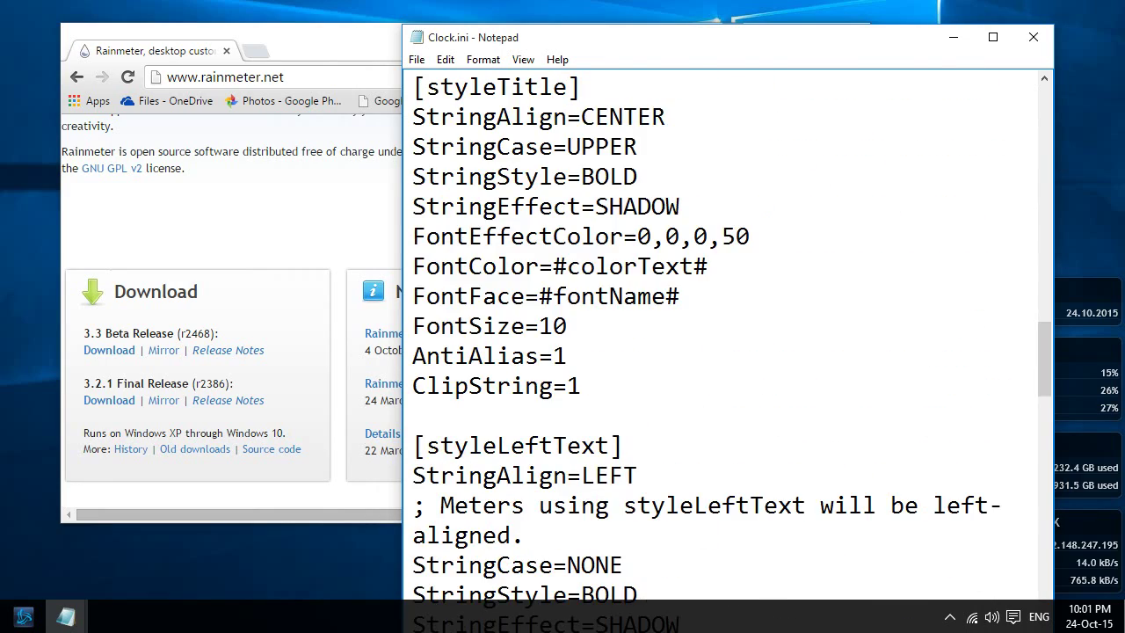
{"action": "scroll", "coordinate": [728, 352], "scroll_direction": "up", "scroll_amount": 2}
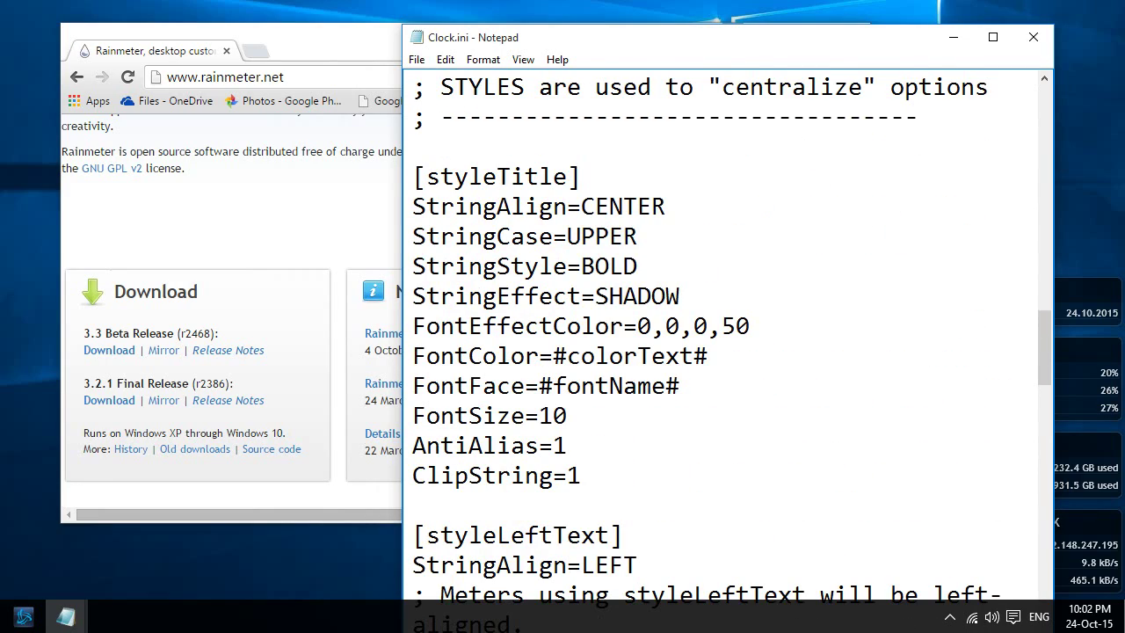
{"action": "left_click_drag", "start_coordinate": [686, 205], "coordinate": [580, 206]}
{"action": "left_click", "coordinate": [1034, 39]}
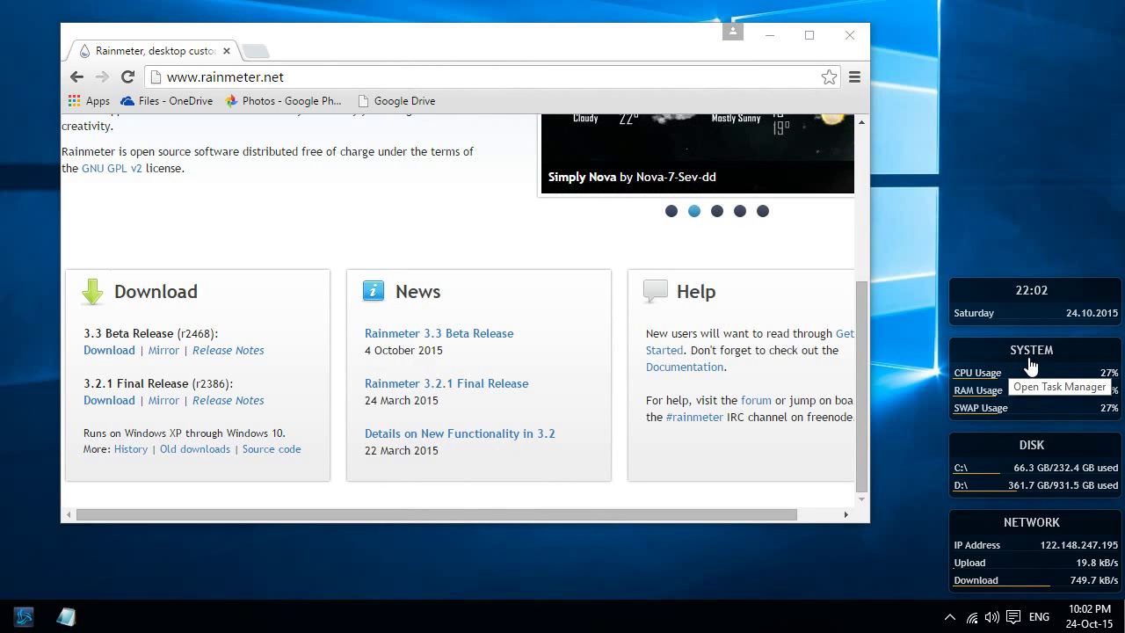
Scroll the rainmeter.net page and select the URL in the address bar
{"action": "left_click_drag", "start_coordinate": [864, 307], "coordinate": [867, 332]}
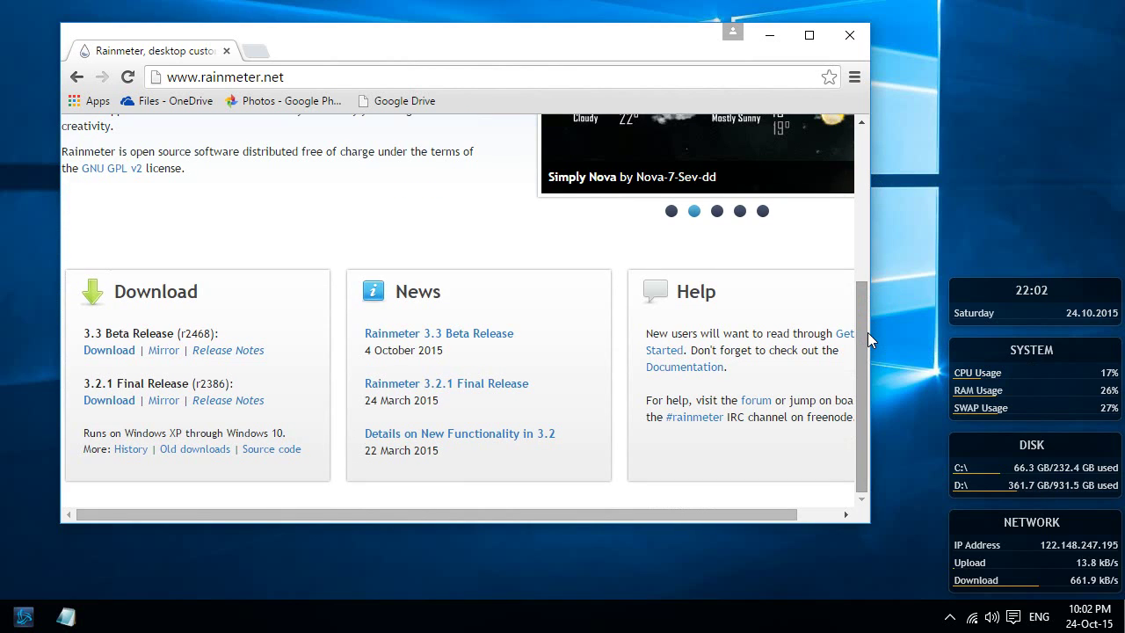
{"action": "left_click", "coordinate": [372, 70]}
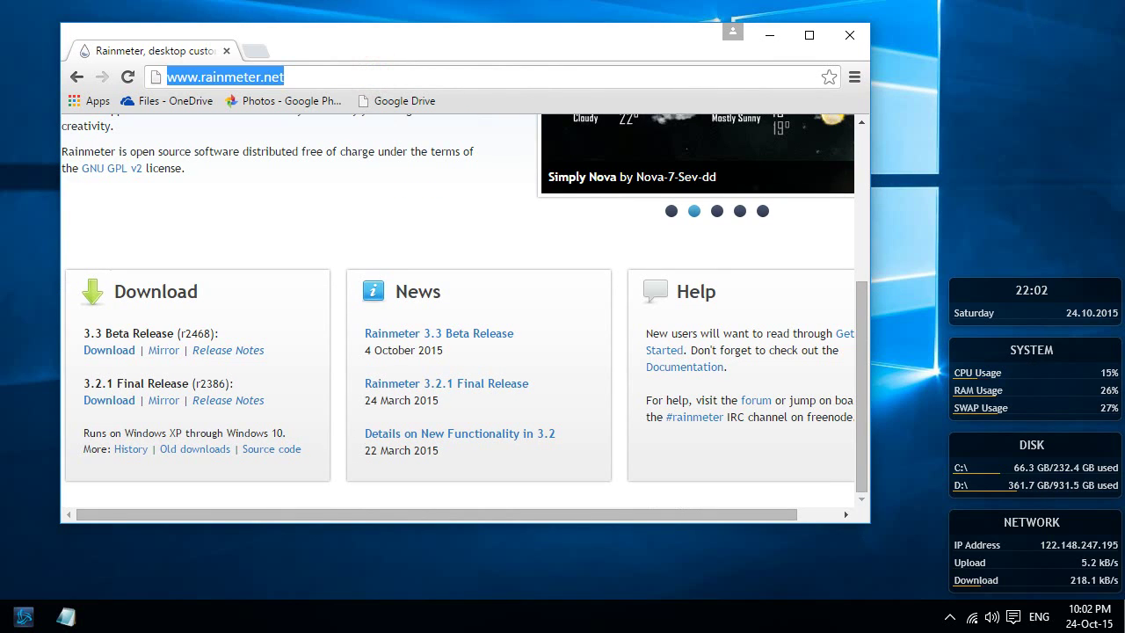
Go to google.com.au
{"action": "type", "text": "google.com.au"}
{"action": "key", "text": "Delete"}
{"action": "key", "text": "Return"}
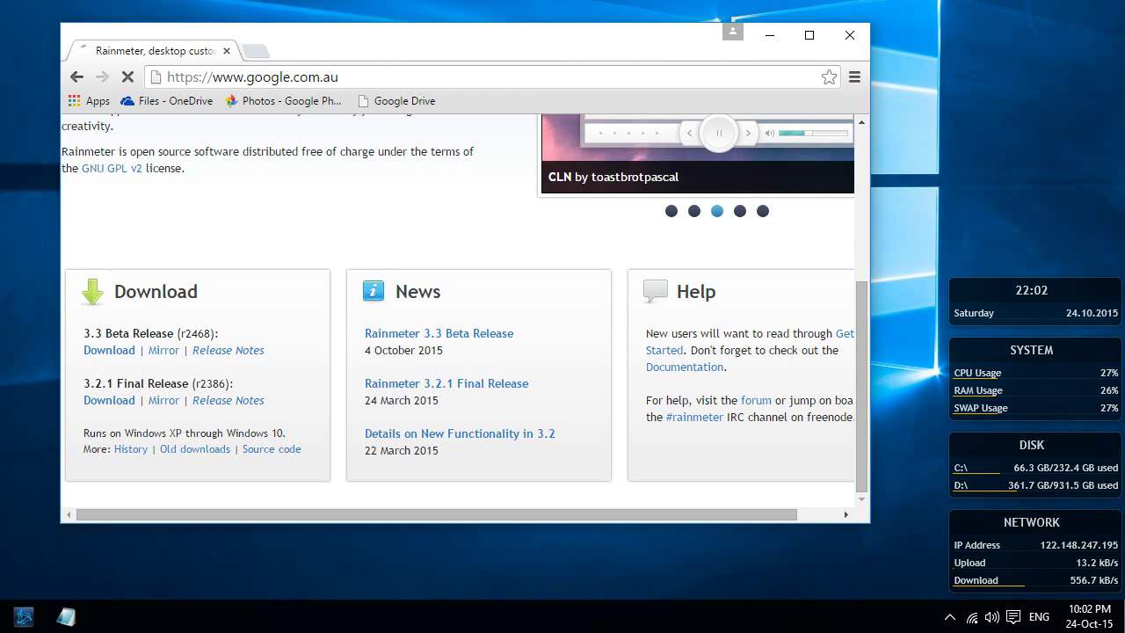
Search 'rainmeter skins' and open the 'Skins on Rainmeter - DeviantArt' result
{"action": "type", "text": "rainmet"}
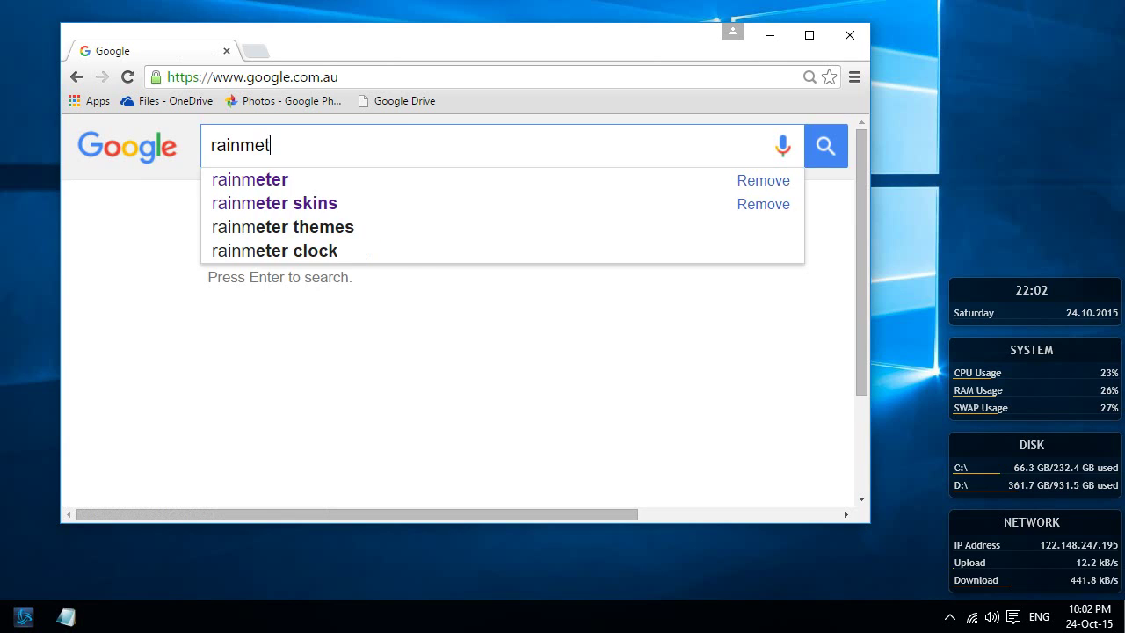
{"action": "type", "text": "er skins"}
{"action": "key", "text": "Return"}
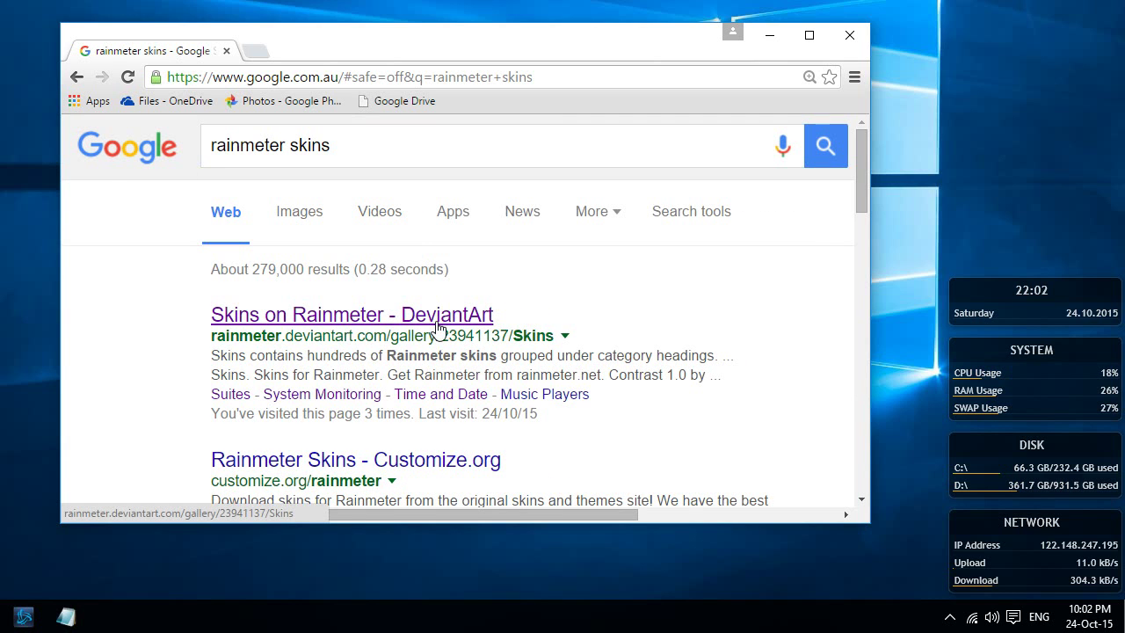
{"action": "left_click", "coordinate": [439, 327]}
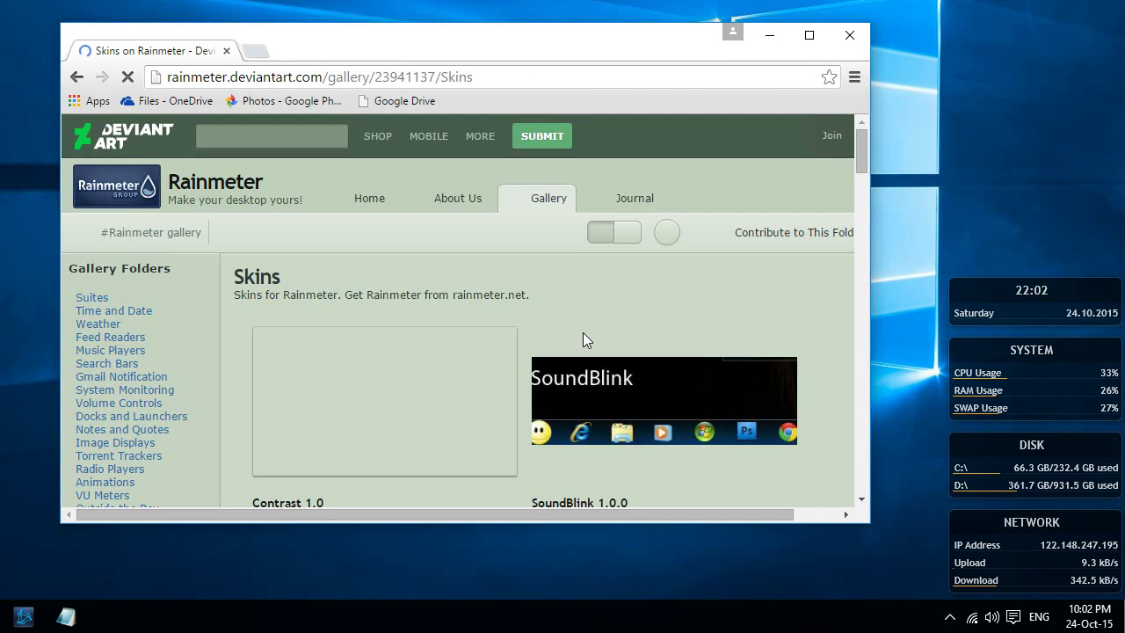
Open the Volume Controls folder in the DeviantArt gallery and select the VolKnob 1.1 thumbnail
{"action": "scroll", "coordinate": [298, 325], "scroll_direction": "down", "scroll_amount": 2}
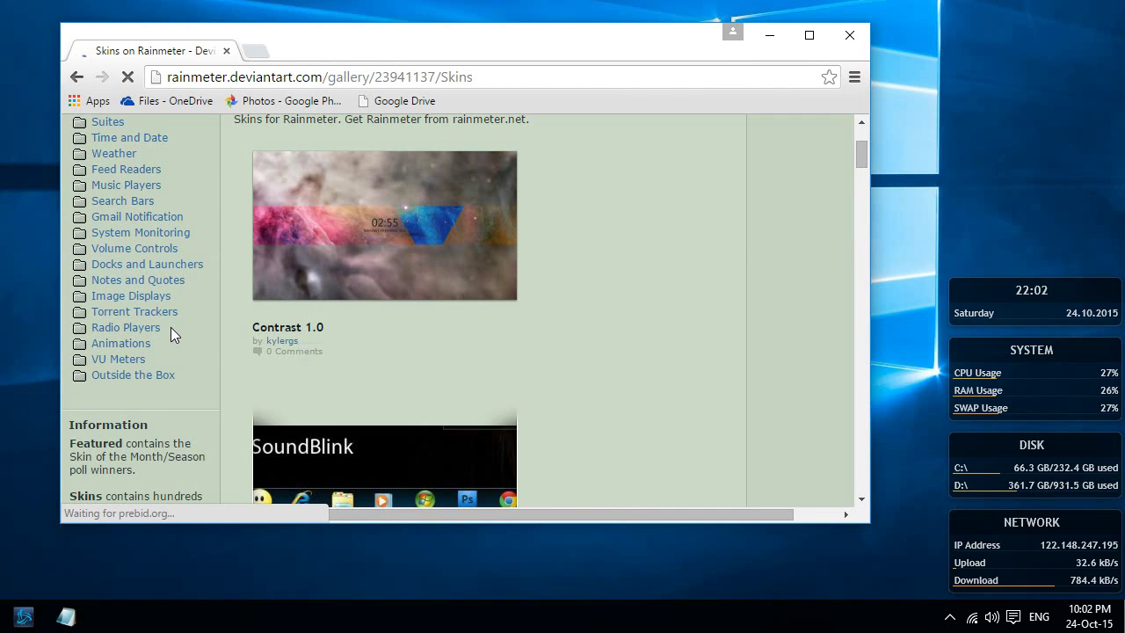
{"action": "scroll", "coordinate": [170, 327], "scroll_direction": "up", "scroll_amount": 1}
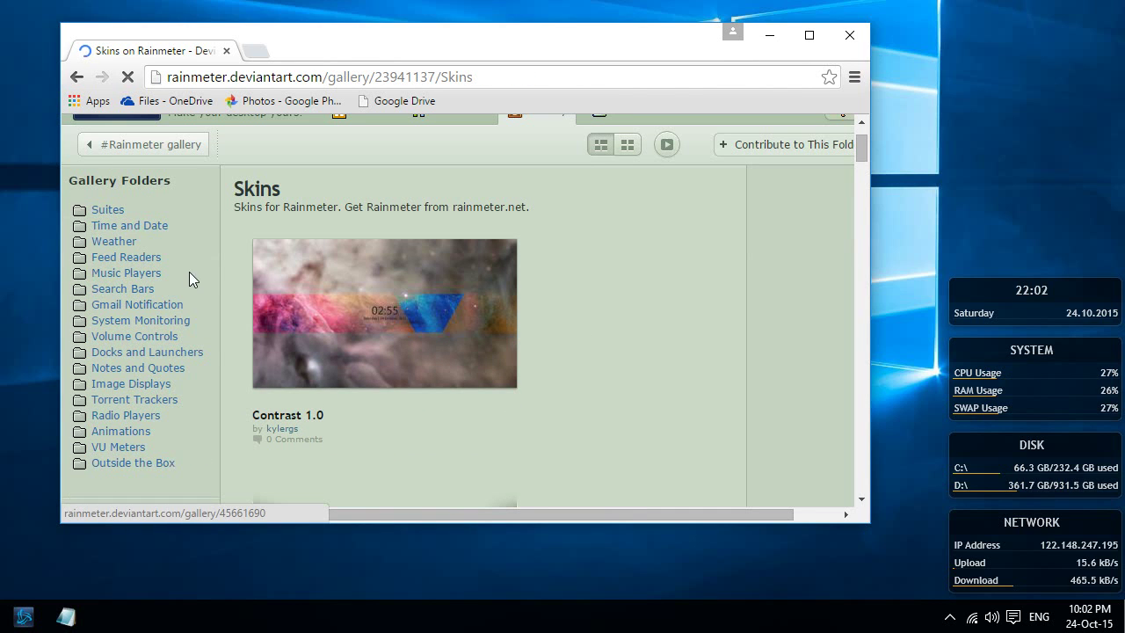
{"action": "left_click", "coordinate": [162, 342]}
{"action": "left_click", "coordinate": [158, 345]}
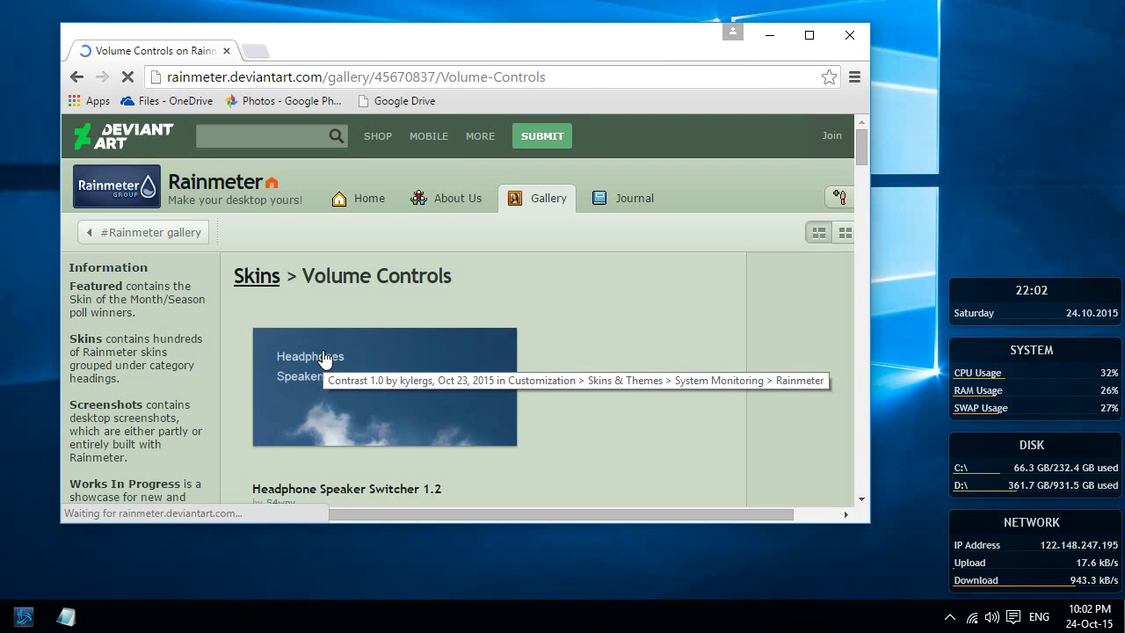
{"action": "scroll", "coordinate": [323, 356], "scroll_direction": "down", "scroll_amount": 5}
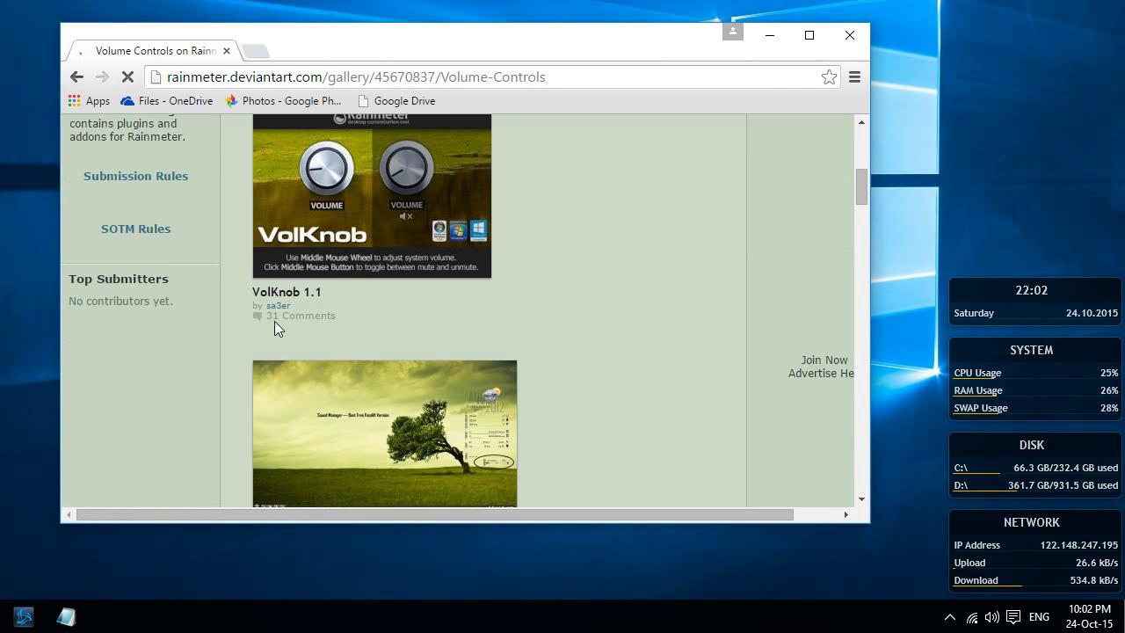
{"action": "left_click", "coordinate": [332, 351]}
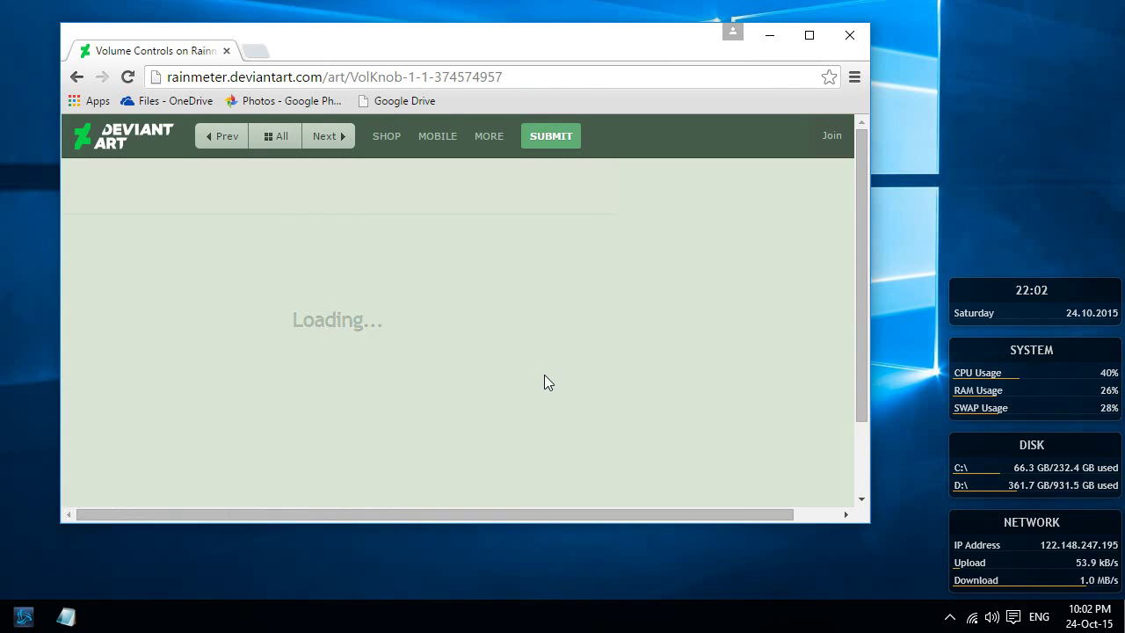
Download the VolKnob 1.1 .rmskin package and install it with the Rainmeter skin installer
{"action": "left_click", "coordinate": [683, 462]}
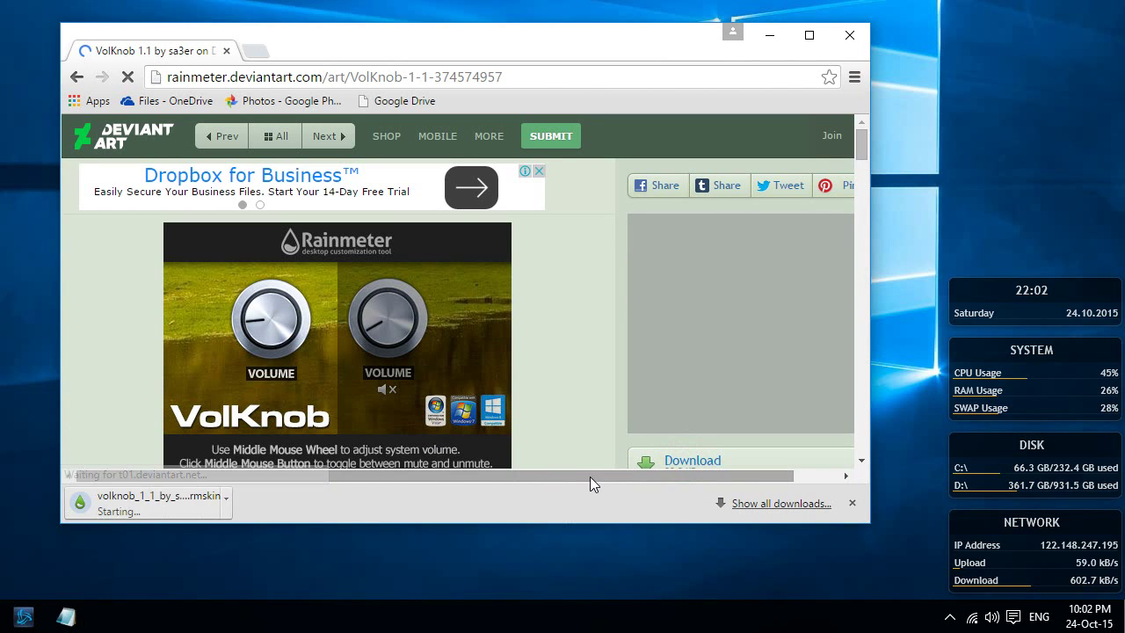
{"action": "left_click", "coordinate": [202, 501]}
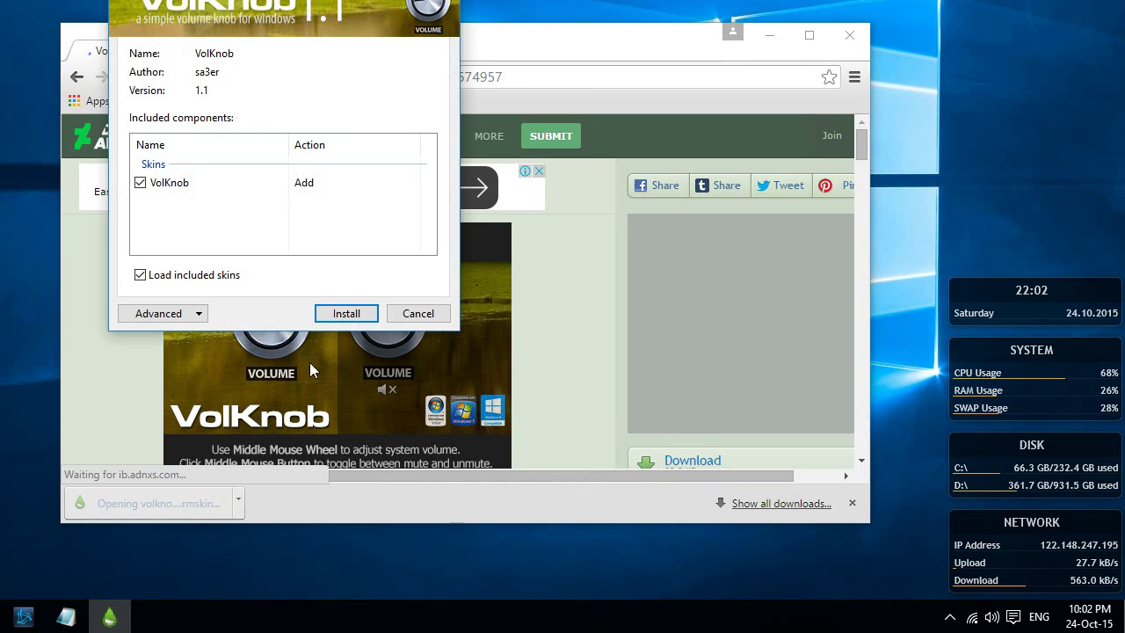
{"action": "left_click", "coordinate": [346, 314]}
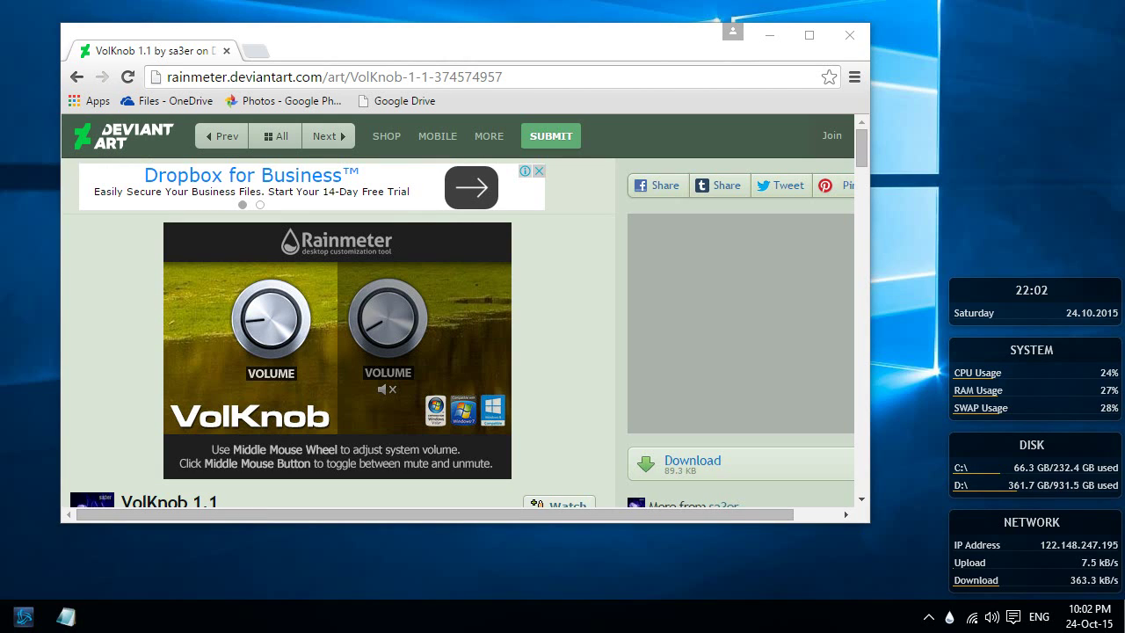
{"action": "right_click", "coordinate": [949, 617]}
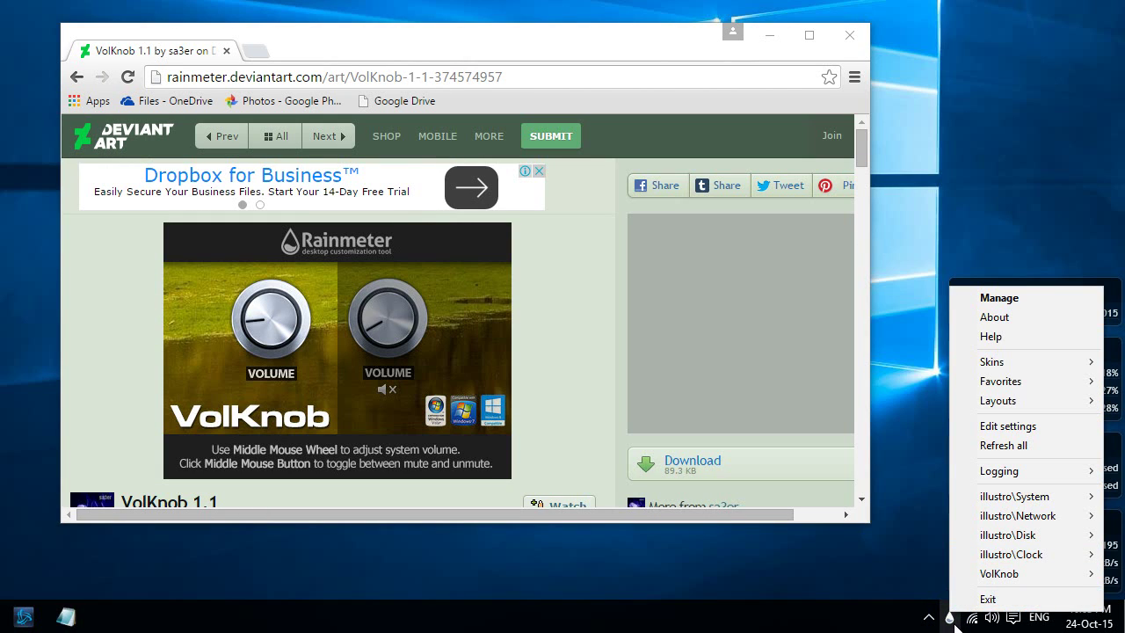
Load VolKnob.ini and drag the volume knob above the illustro widgets at the right edge
{"action": "mouse_move", "coordinate": [1036, 363]}
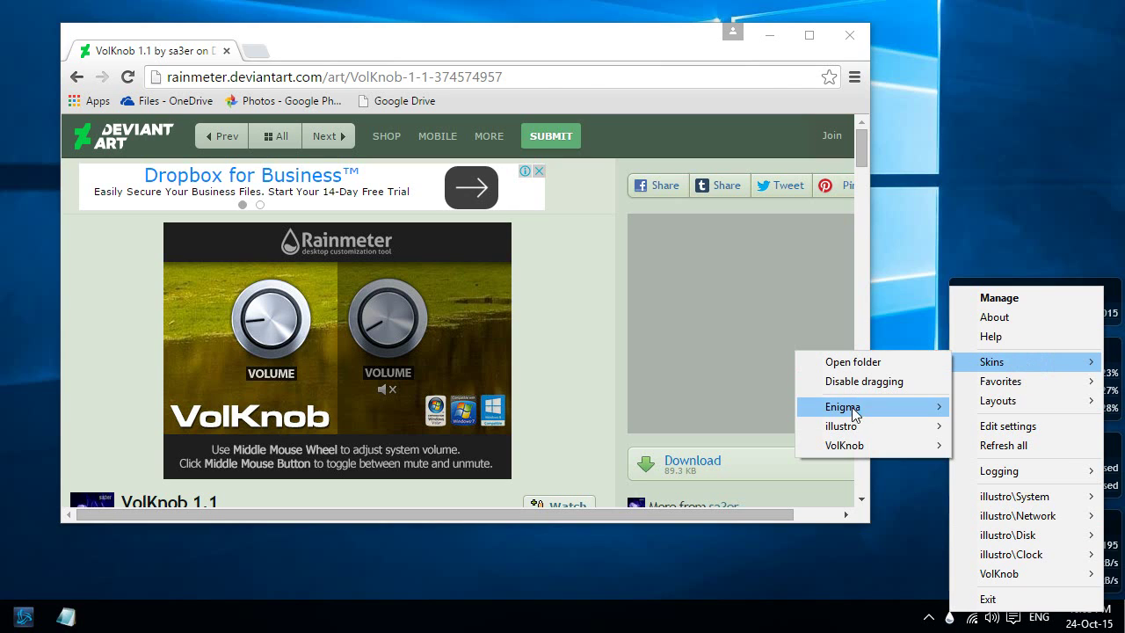
{"action": "mouse_move", "coordinate": [852, 450]}
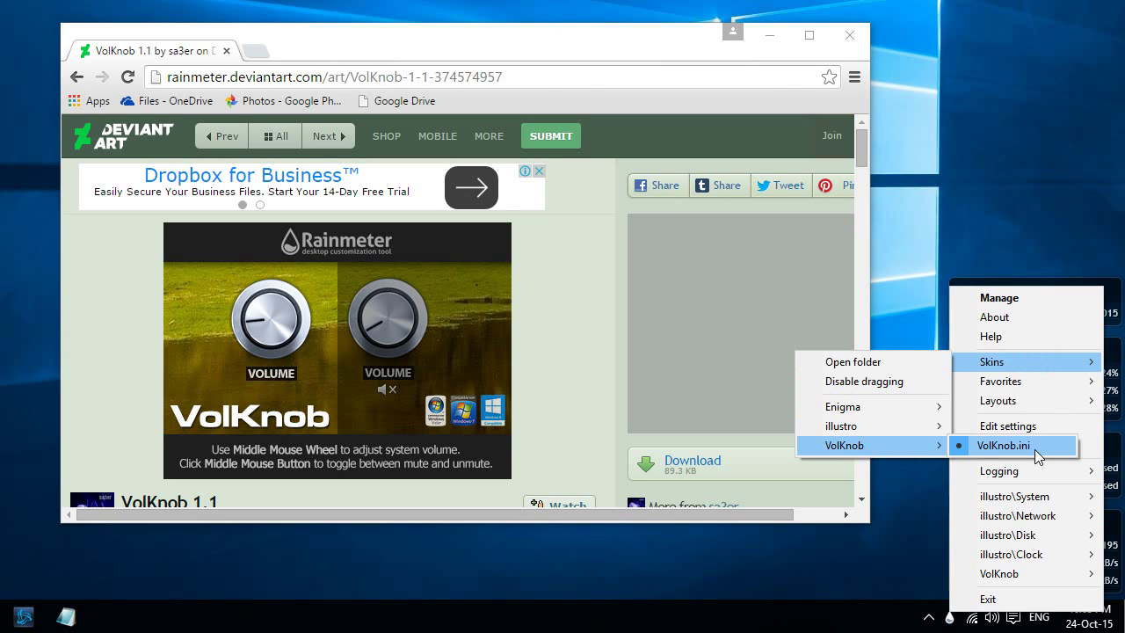
{"action": "left_click", "coordinate": [1011, 448]}
{"action": "left_click_drag", "start_coordinate": [997, 194], "coordinate": [1106, 189]}
{"action": "mouse_move", "coordinate": [1097, 211]}
{"action": "left_mouse_down"}
{"action": "mouse_move", "coordinate": [1109, 209]}
{"action": "mouse_move", "coordinate": [1045, 205]}
{"action": "mouse_move", "coordinate": [1074, 192]}
{"action": "mouse_move", "coordinate": [1067, 220]}
{"action": "mouse_move", "coordinate": [1083, 238]}
{"action": "mouse_move", "coordinate": [1085, 218]}
{"action": "left_mouse_up"}
Check the volume knob's options, then scroll over it to lower and raise the volume
{"action": "right_click", "coordinate": [1073, 206]}
{"action": "left_click", "coordinate": [1070, 195]}
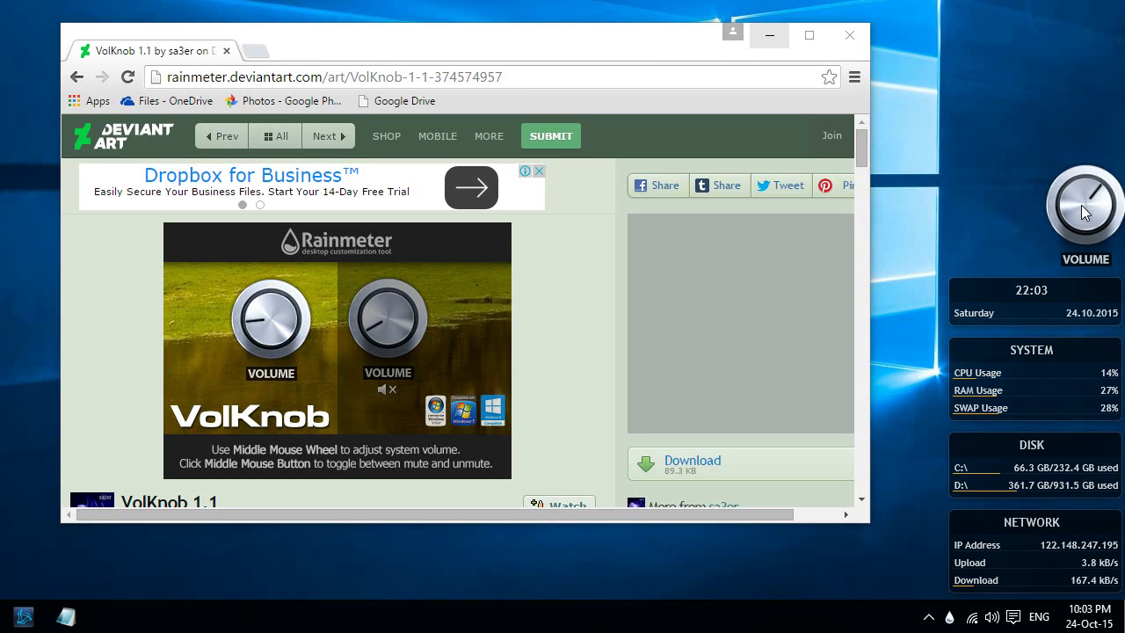
{"action": "scroll", "coordinate": [1090, 209], "scroll_direction": "down", "scroll_amount": 5}
{"action": "scroll", "coordinate": [1097, 223], "scroll_direction": "up", "scroll_amount": 10}
Turn the volume down, mute it with the knob, then unmute it
{"action": "scroll", "coordinate": [1096, 220], "scroll_direction": "down", "scroll_amount": 8}
{"action": "middle_click", "coordinate": [1096, 214]}
{"action": "scroll", "coordinate": [1097, 216], "scroll_direction": "up", "scroll_amount": 3}
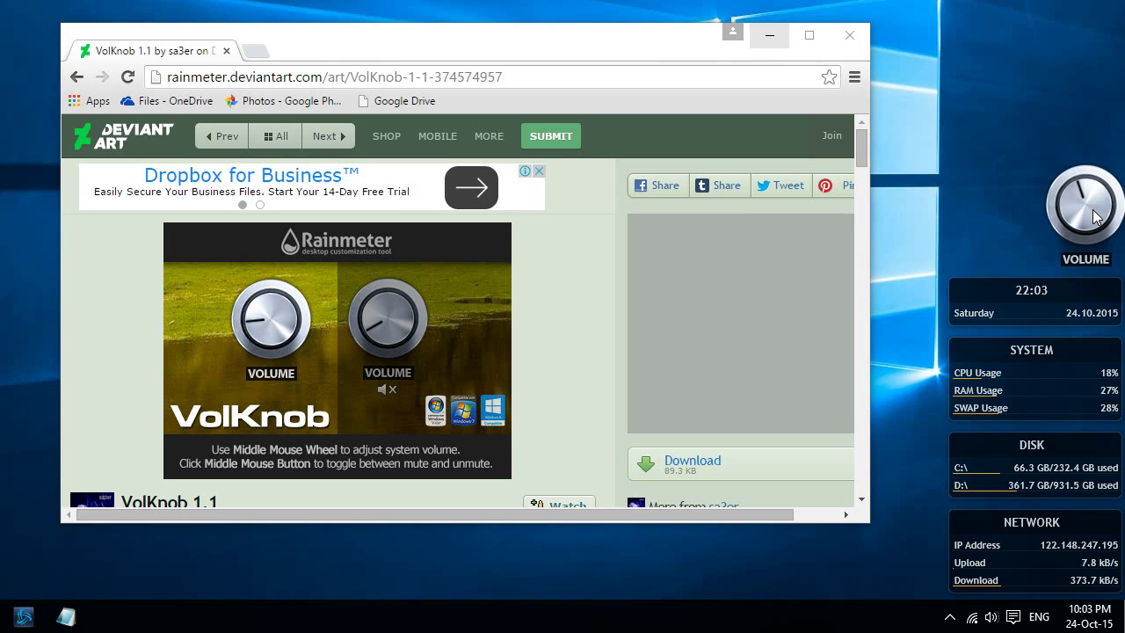